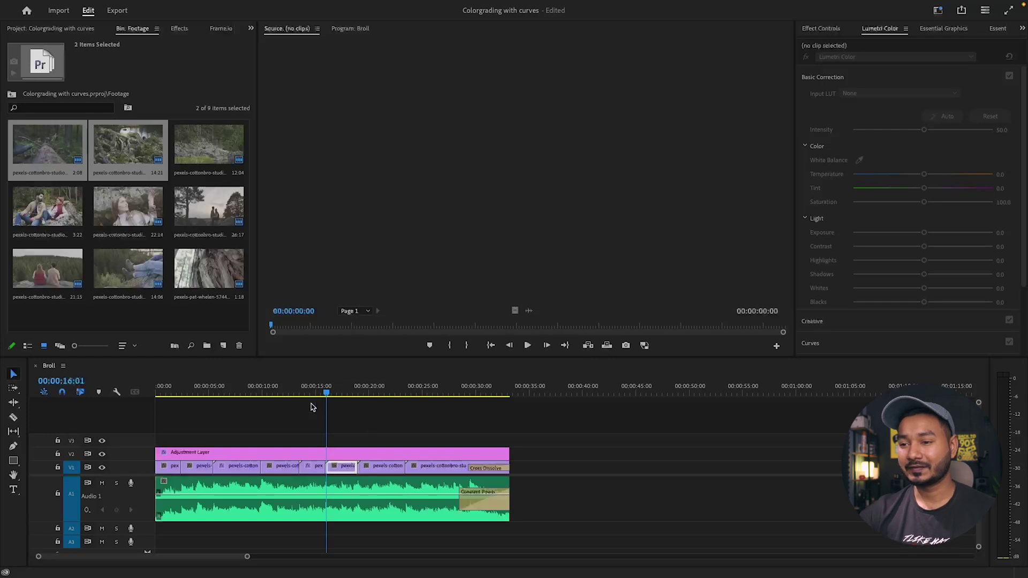
# Move the playhead to about 00:00:10:19 and leave the Program monitor playback resolution at Full
pyautogui.click(286, 393)
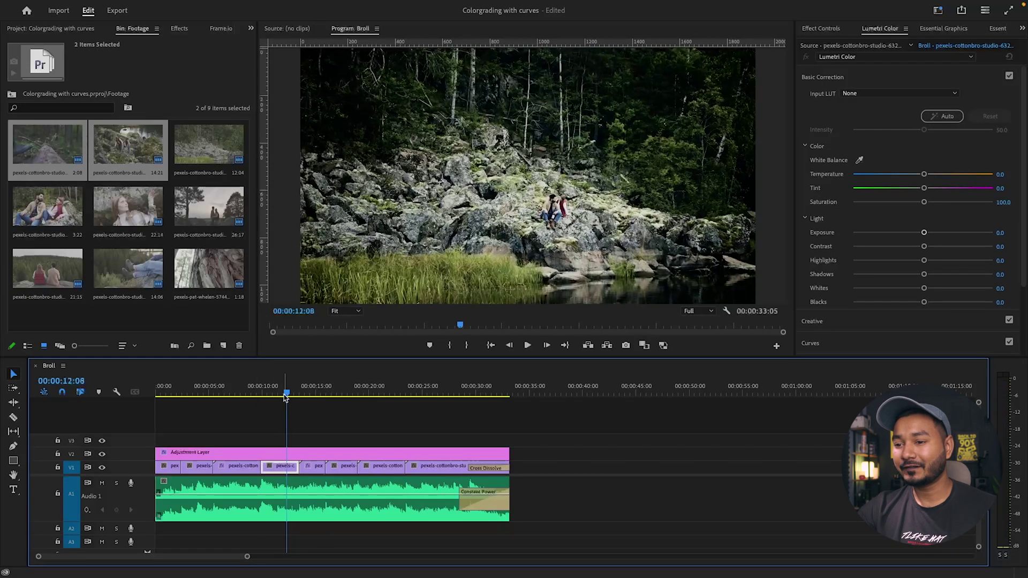
pyautogui.press('Right')
pyautogui.press('Right')
pyautogui.press('Right')
pyautogui.press('Right')
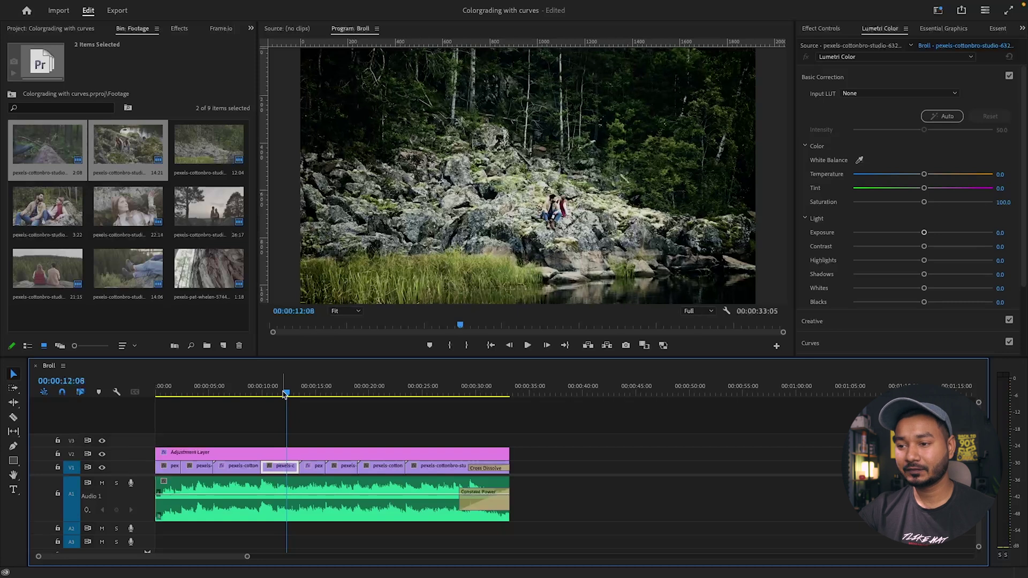
pyautogui.moveTo(286, 394); pyautogui.dragTo(270, 395)
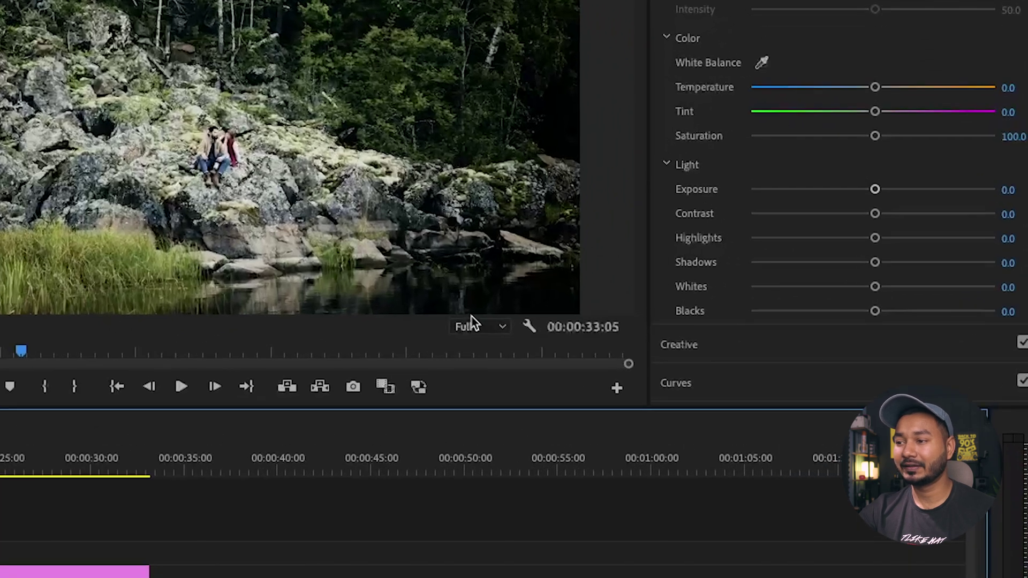
pyautogui.click(471, 325)
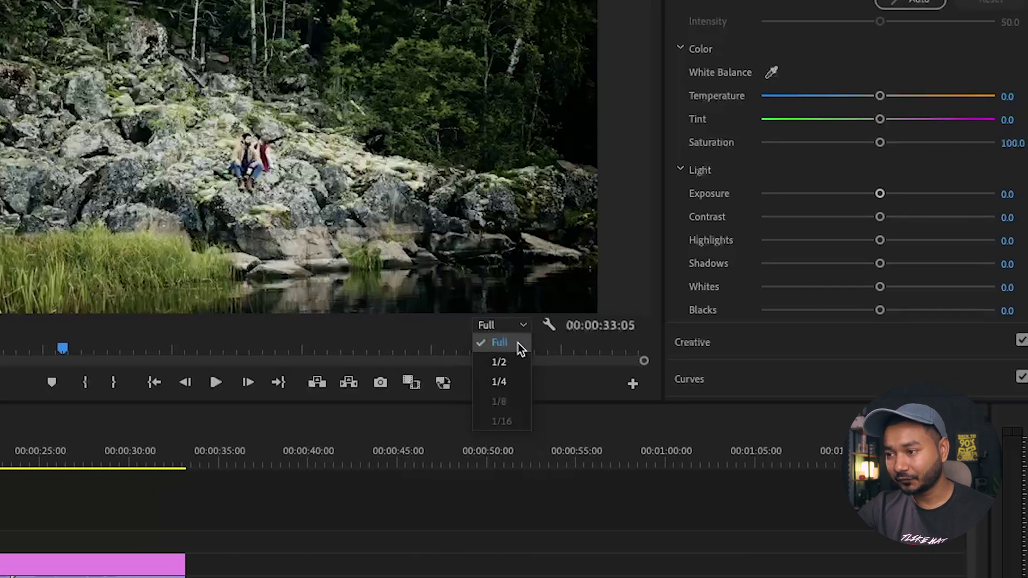
pyautogui.click(499, 344)
# Play the Broll sequence from 00:00:11:00, stopping around 00:00:15:06
pyautogui.moveTo(273, 392); pyautogui.dragTo(274, 392)
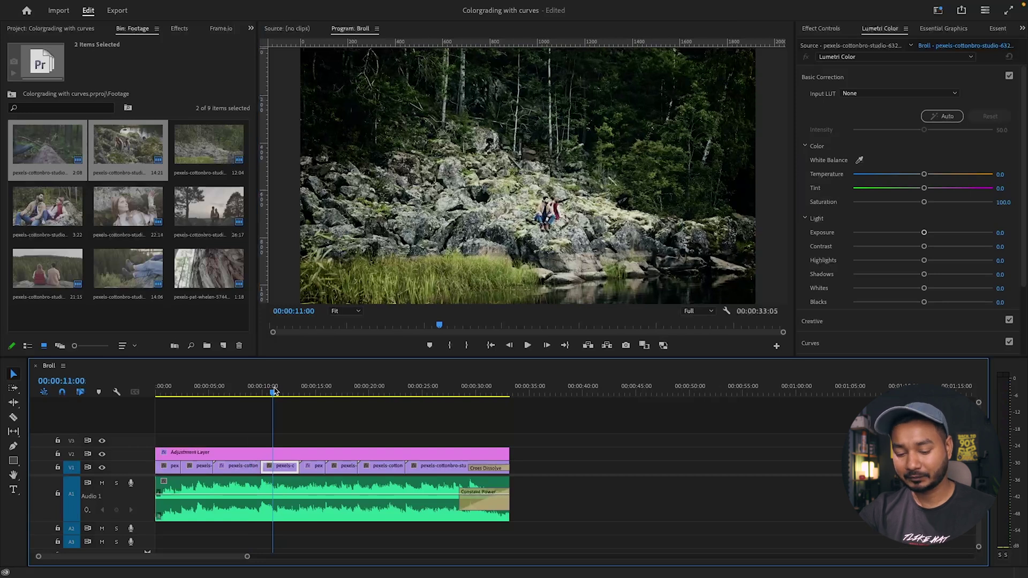
pyautogui.press('space')
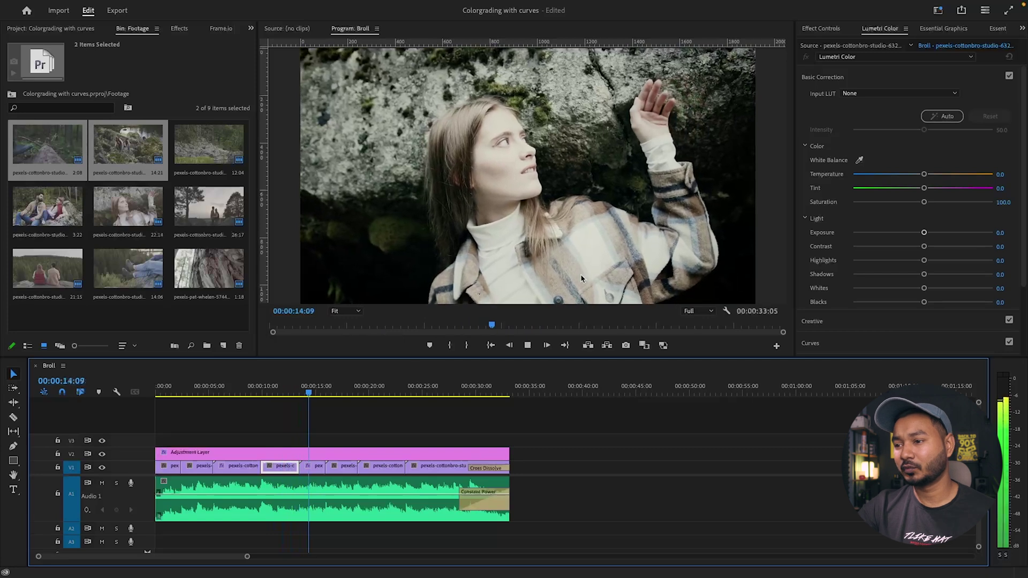
pyautogui.press('space')
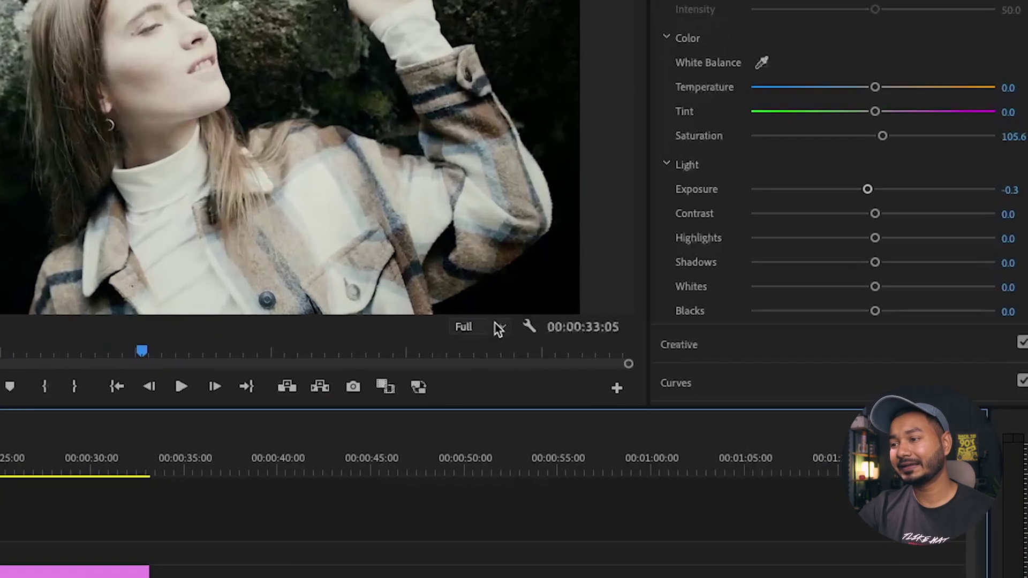
# Set playback resolution to 1/2 and play the sequence to test smoothness
pyautogui.click(707, 312)
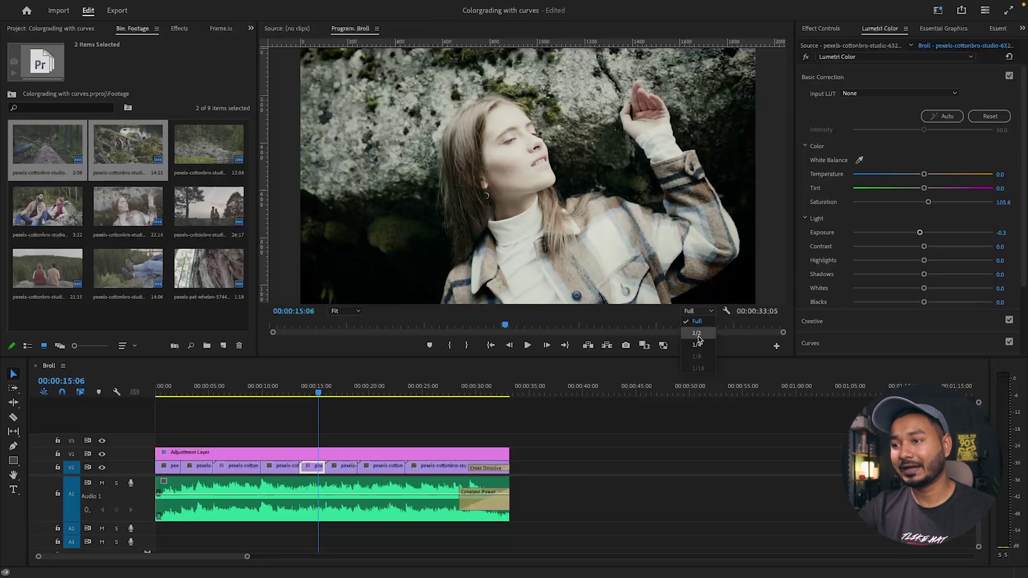
pyautogui.click(697, 334)
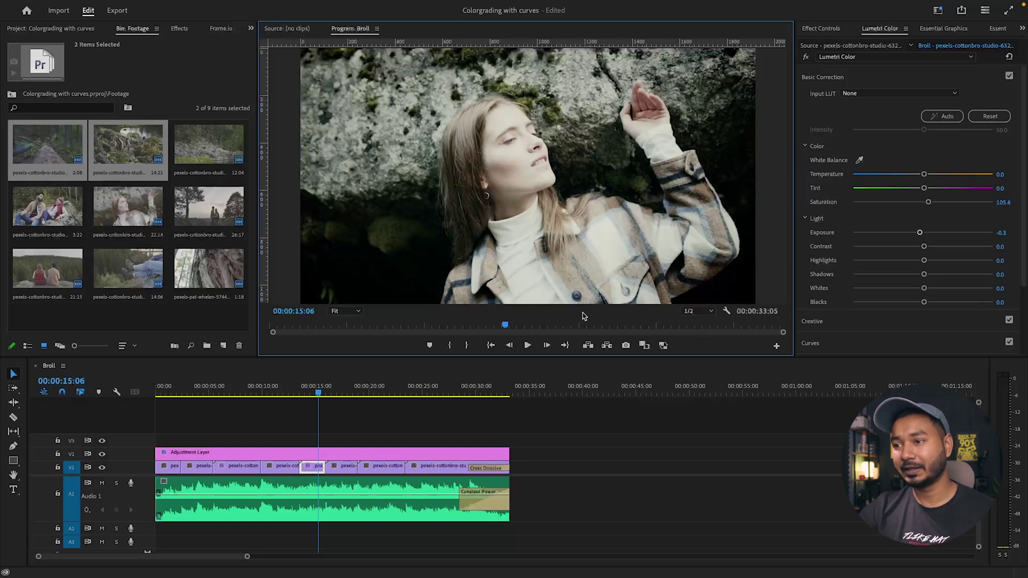
pyautogui.press('space')
pyautogui.press('space')
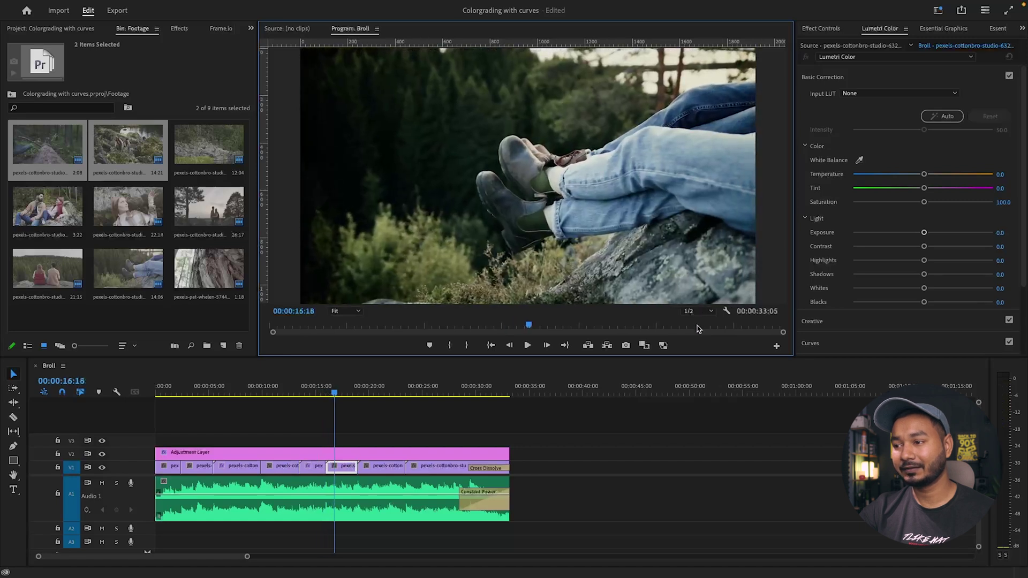
# Play the sequence at 1/4 resolution, then set playback resolution back to Full
pyautogui.click(692, 312)
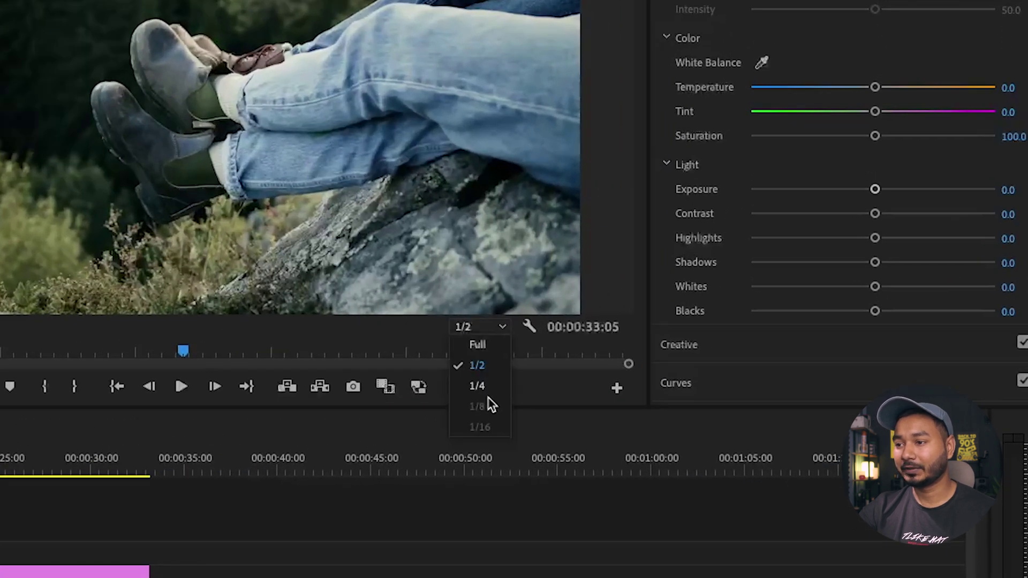
pyautogui.click(479, 386)
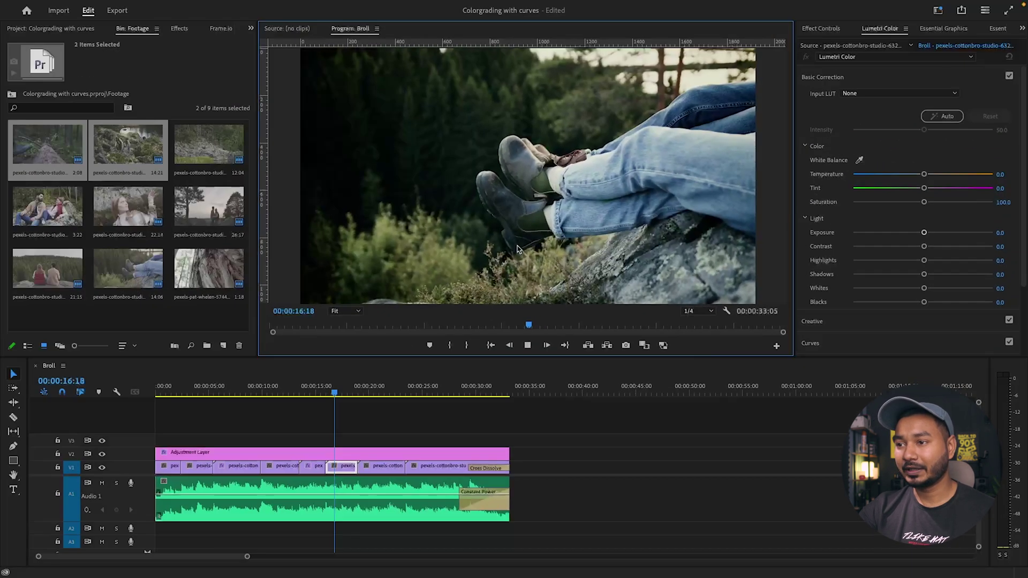
pyautogui.press('space')
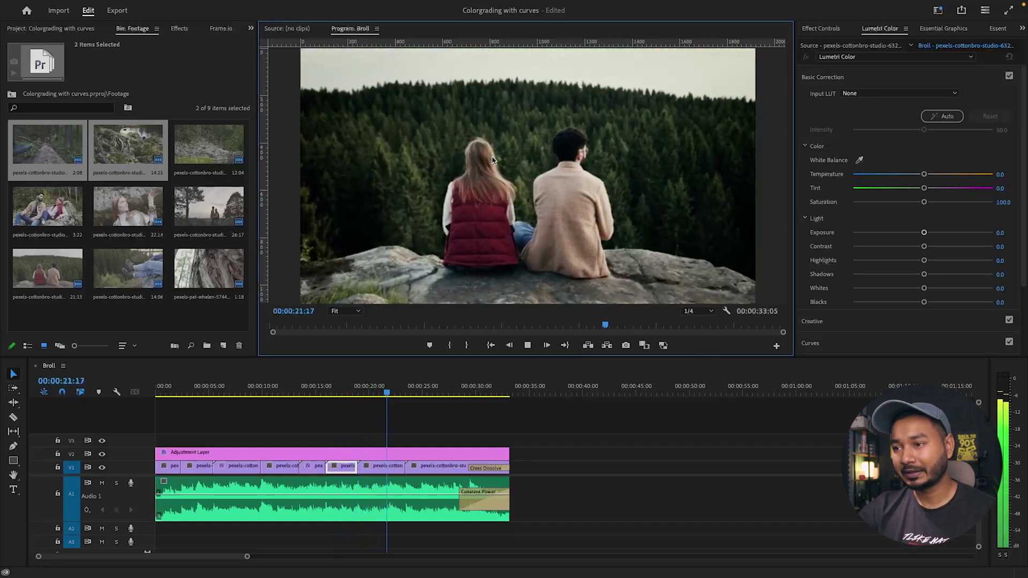
pyautogui.press('space')
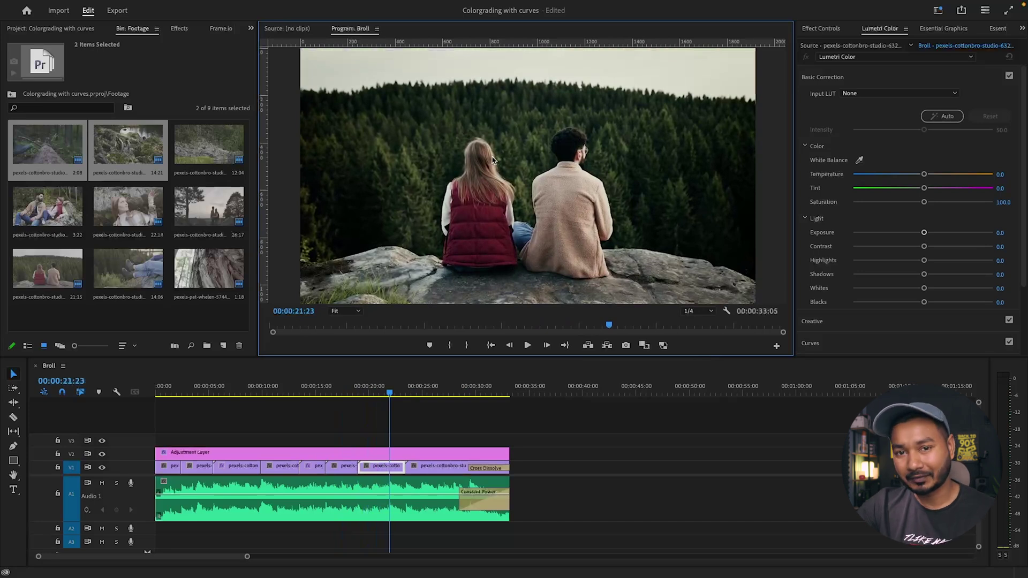
pyautogui.click(701, 311)
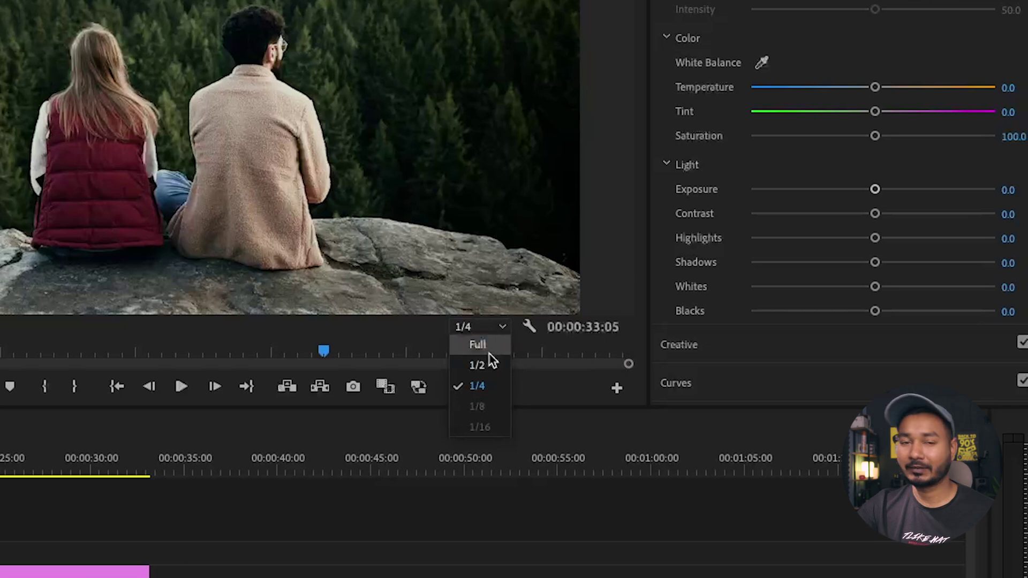
pyautogui.click(489, 352)
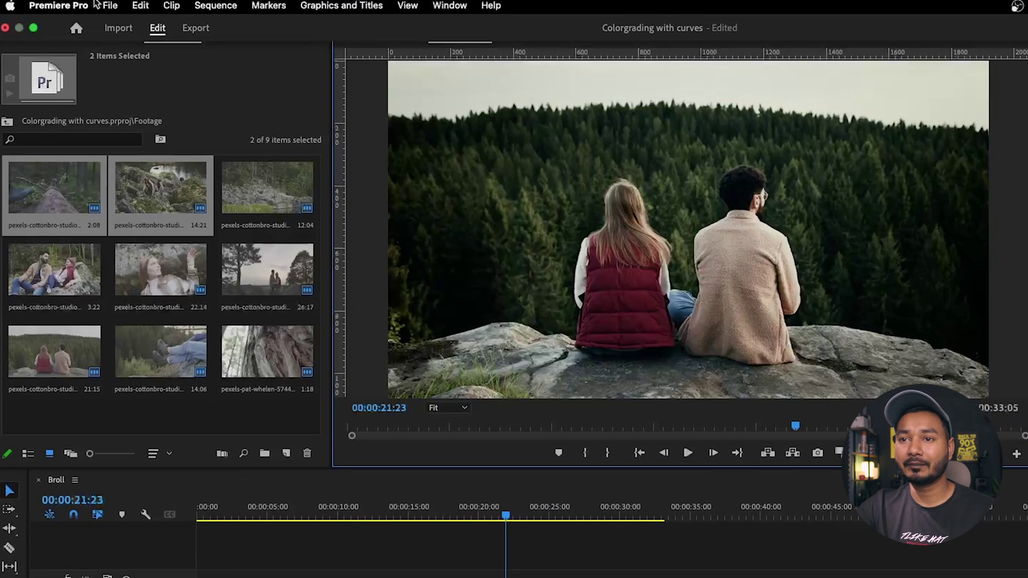
# Open the General page of Premiere Pro's Preferences from Premiere Pro > Settings
pyautogui.click(72, 7)
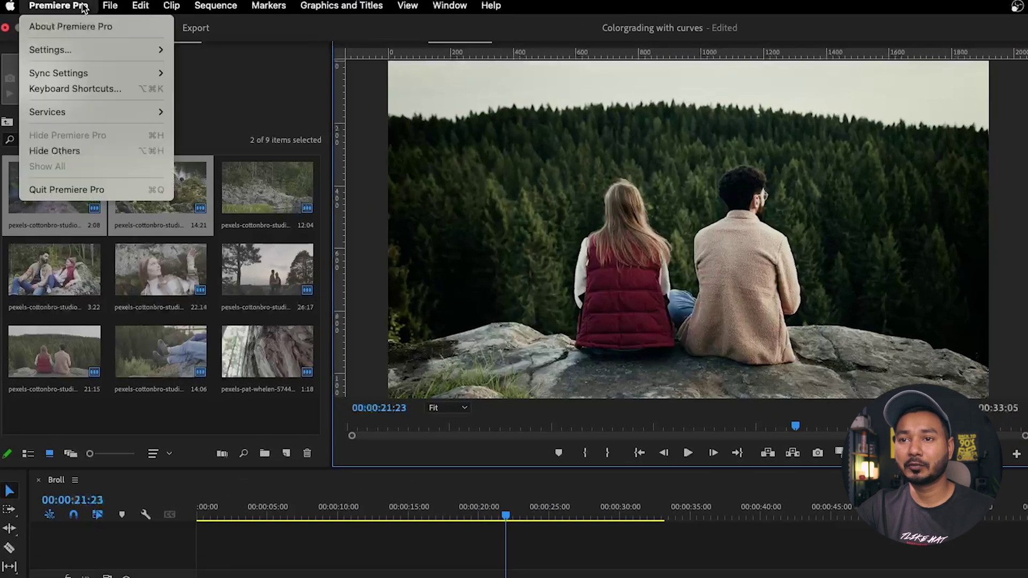
pyautogui.moveTo(72, 53)
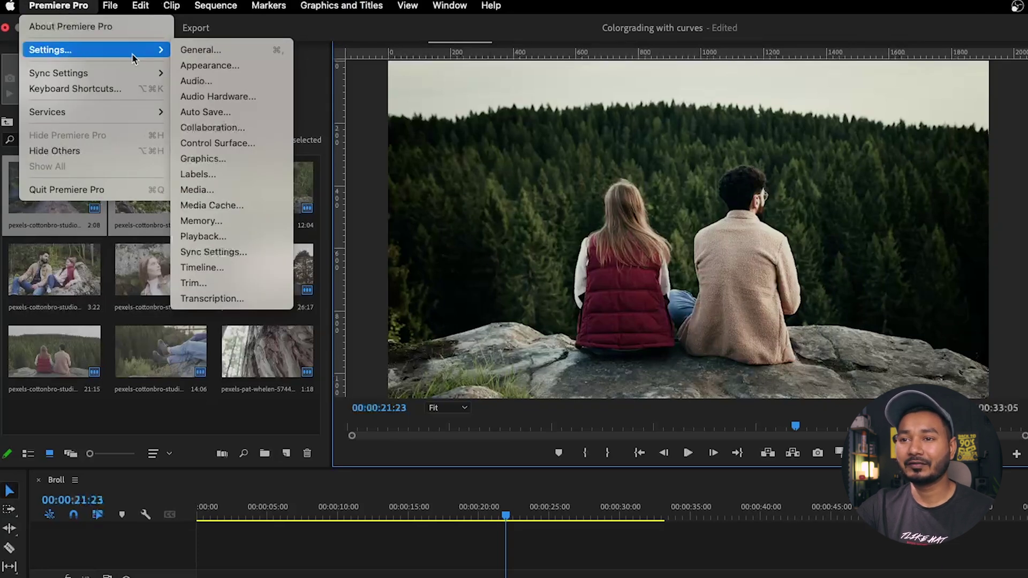
pyautogui.click(202, 51)
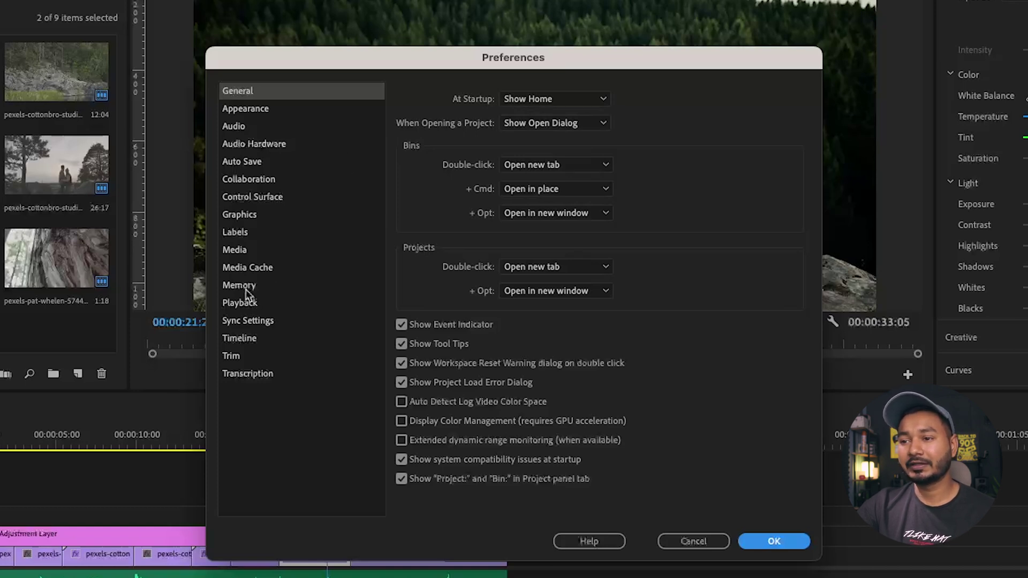
# On the Memory page, change RAM reserved for other applications from 7 to 4 GB, leaving 12 GB for Premiere
pyautogui.click(266, 285)
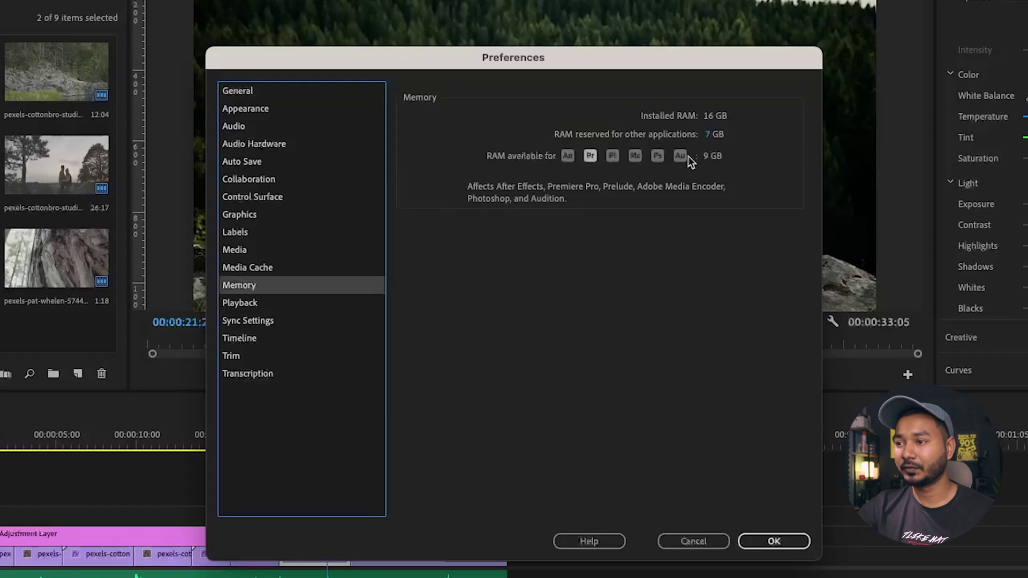
pyautogui.click(707, 134)
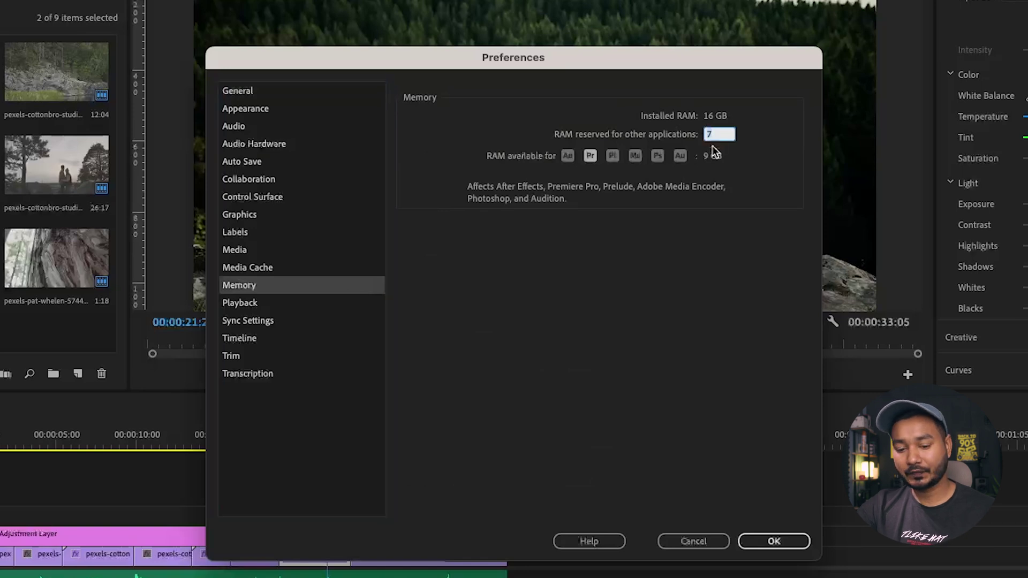
pyautogui.write('4')
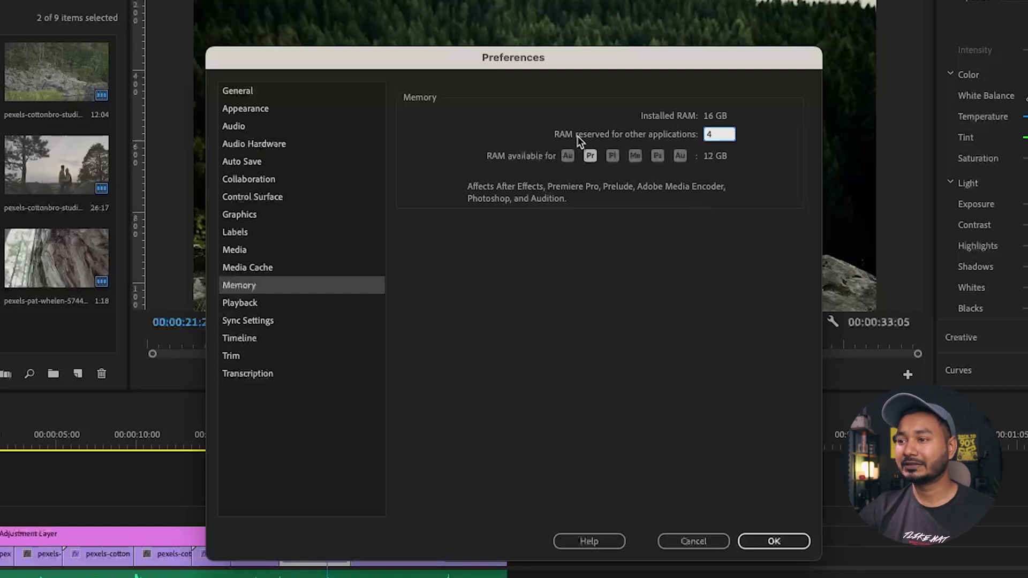
pyautogui.doubleClick(708, 135)
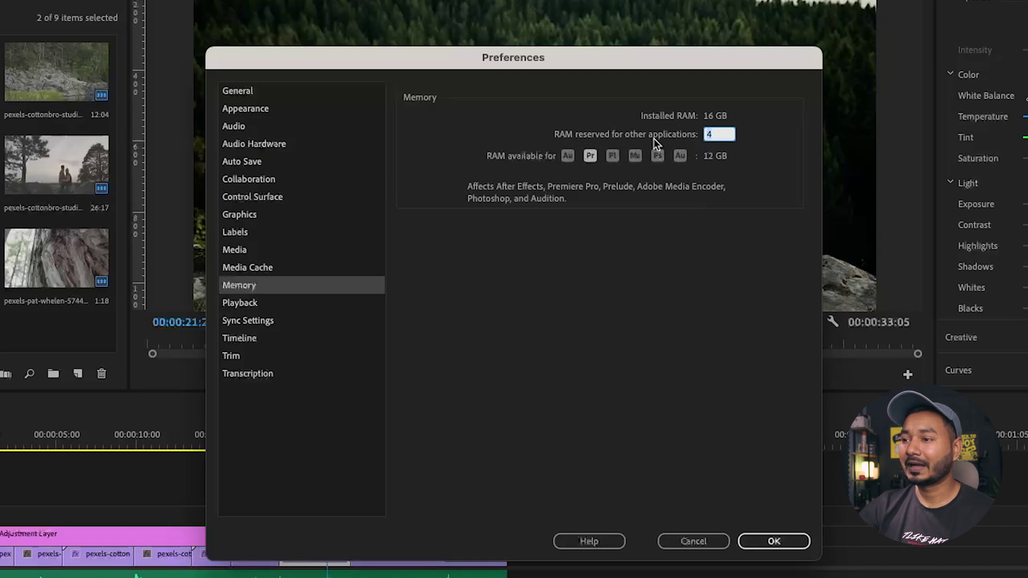
pyautogui.click(700, 270)
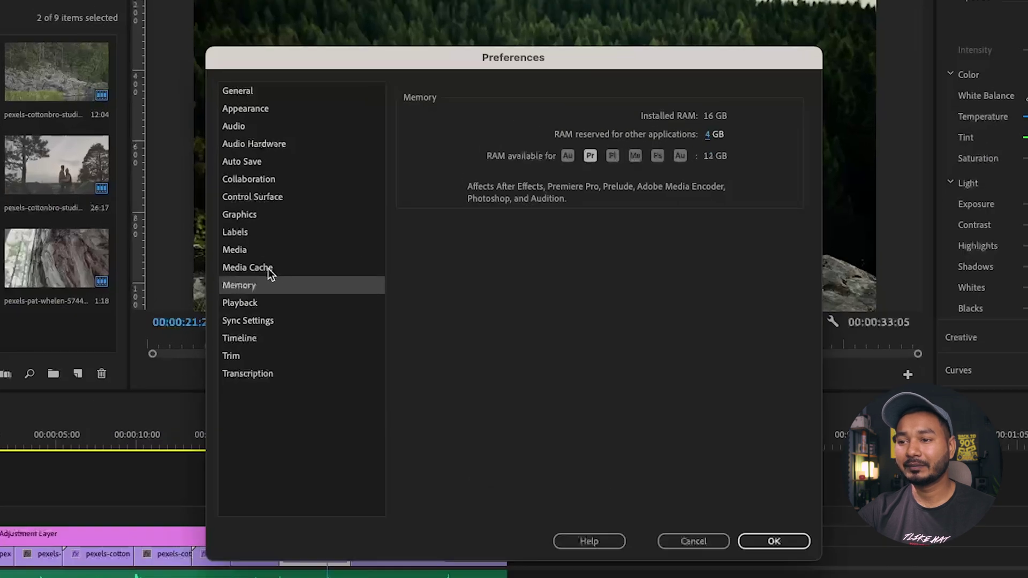
# Delete the unused media cache files from the Media Cache preferences
pyautogui.click(268, 269)
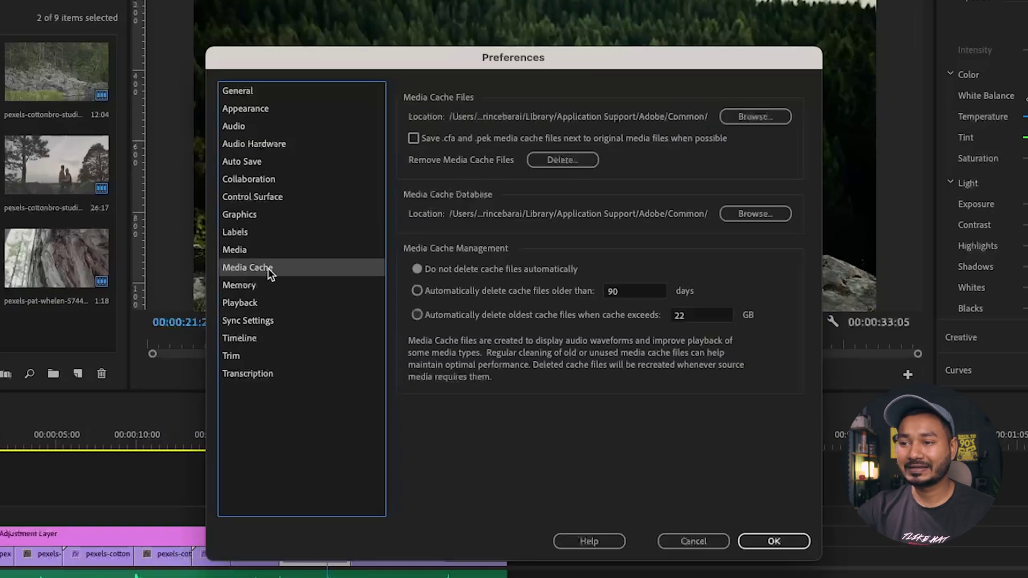
pyautogui.click(558, 159)
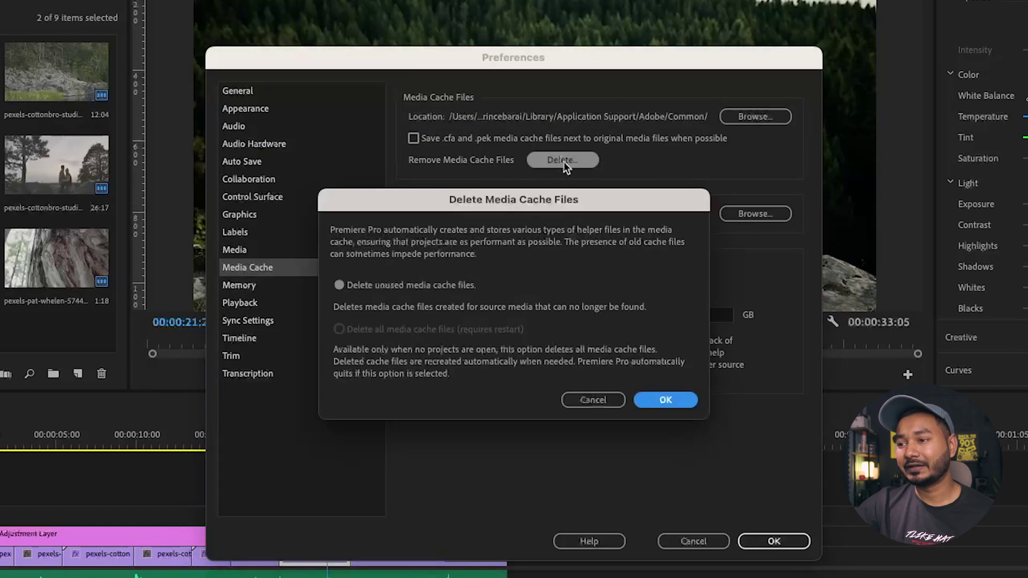
pyautogui.click(663, 398)
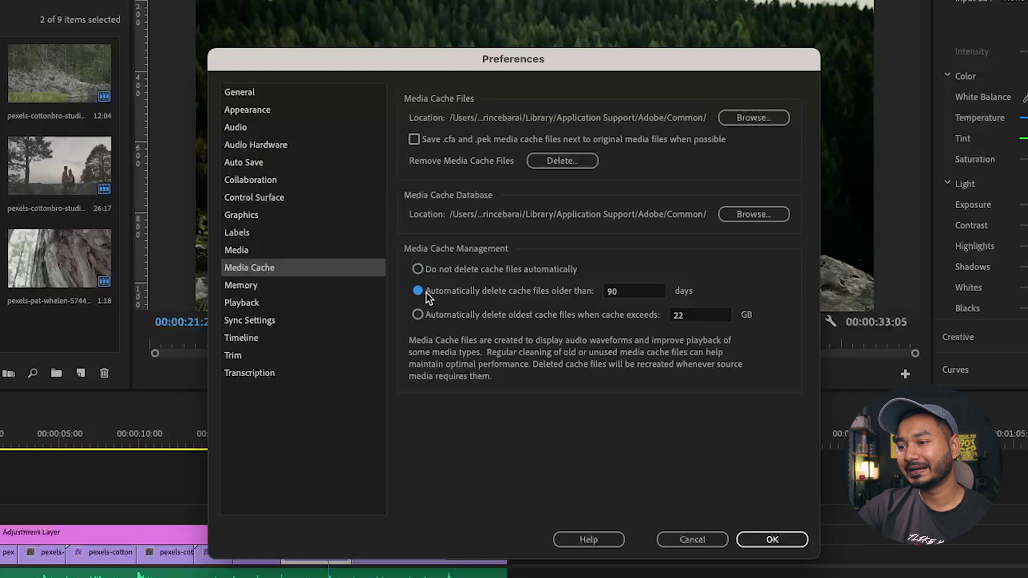
# Enable automatic deletion of cache files older than 10 days
pyautogui.click(630, 293)
pyautogui.click(585, 293)
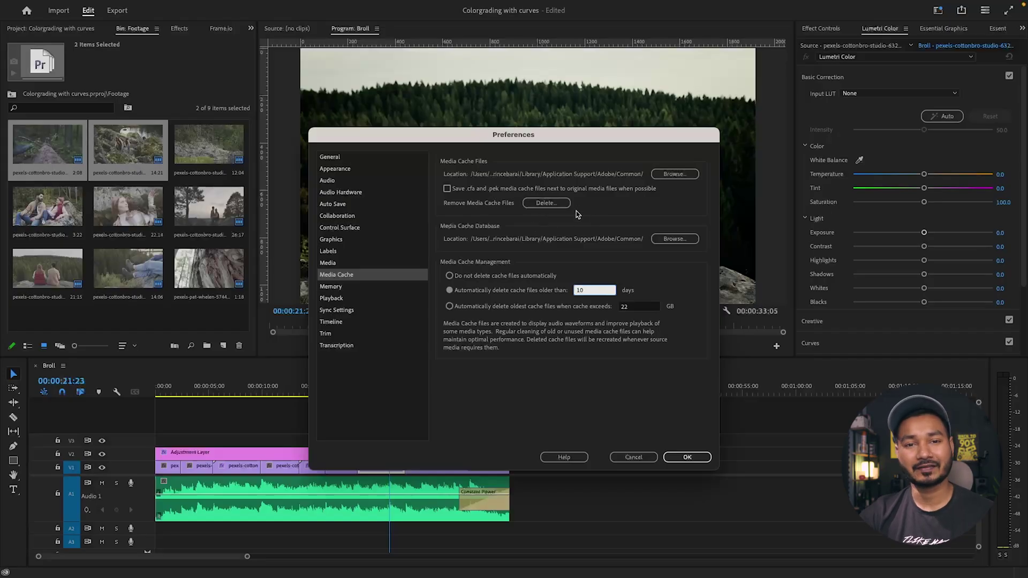
pyautogui.press('Tab')
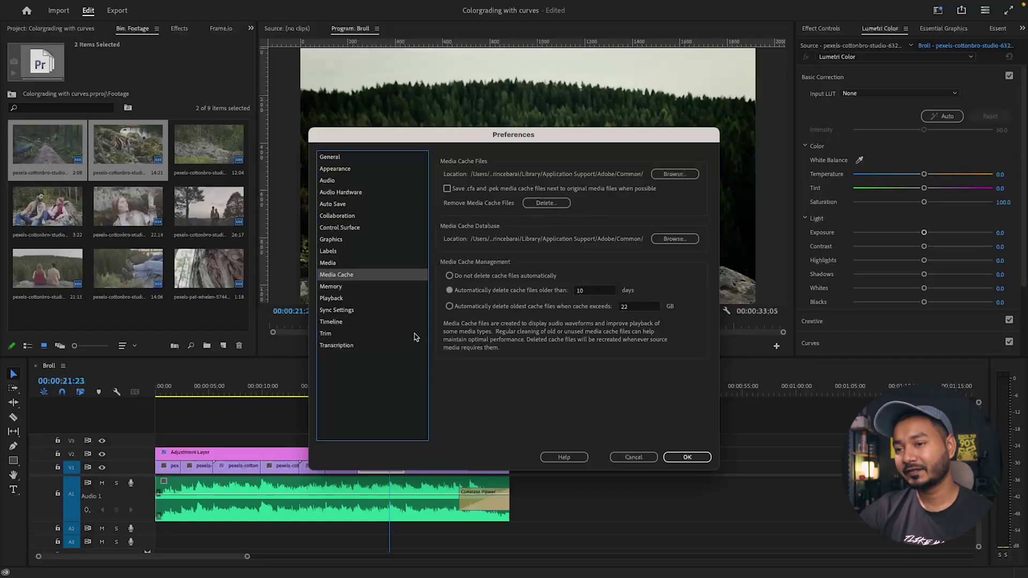
pyautogui.click(334, 265)
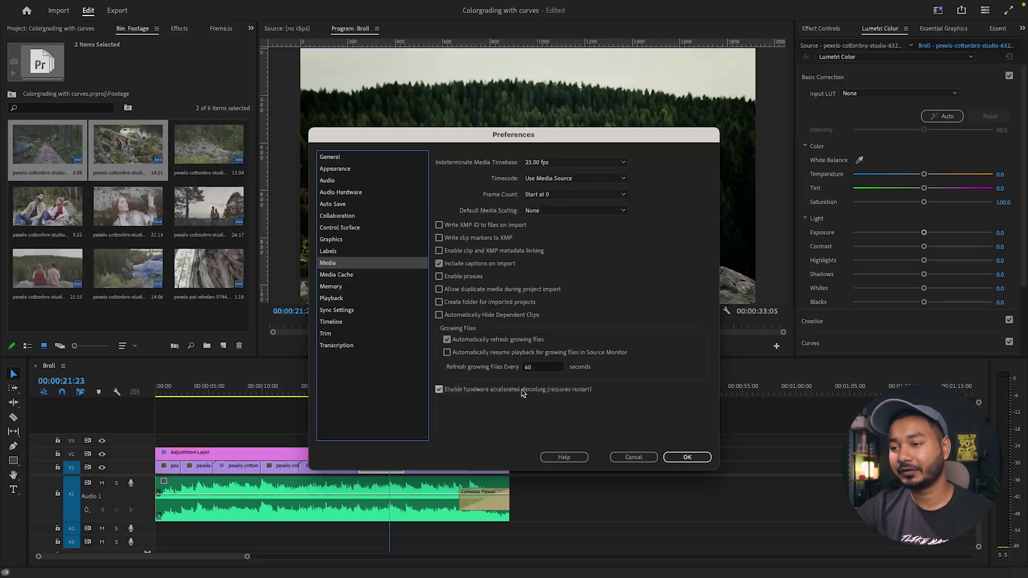
# Keep 'Enable hardware accelerated decoding' ticked in Media preferences and close Preferences
pyautogui.moveTo(533, 395)
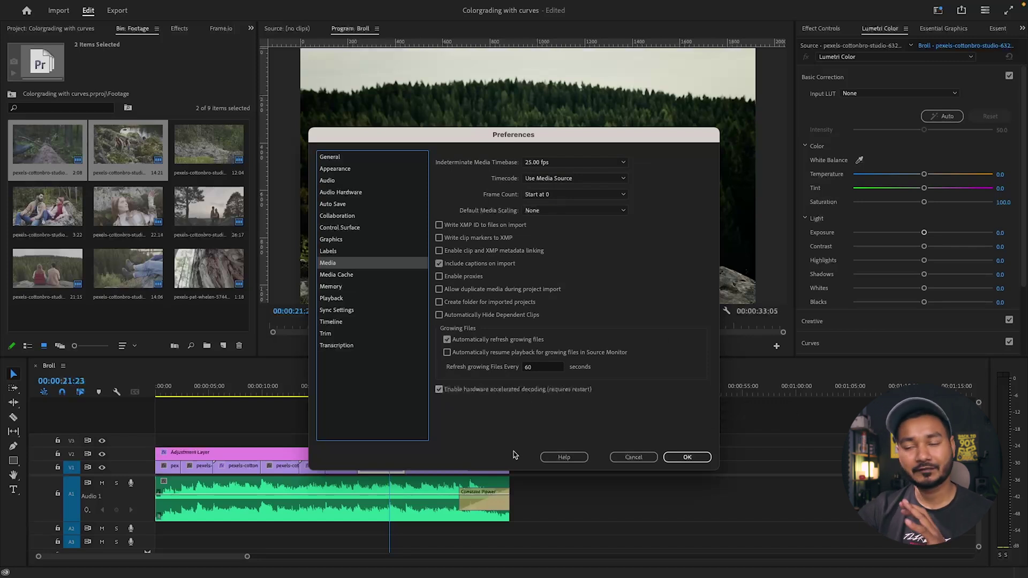
pyautogui.click(440, 390)
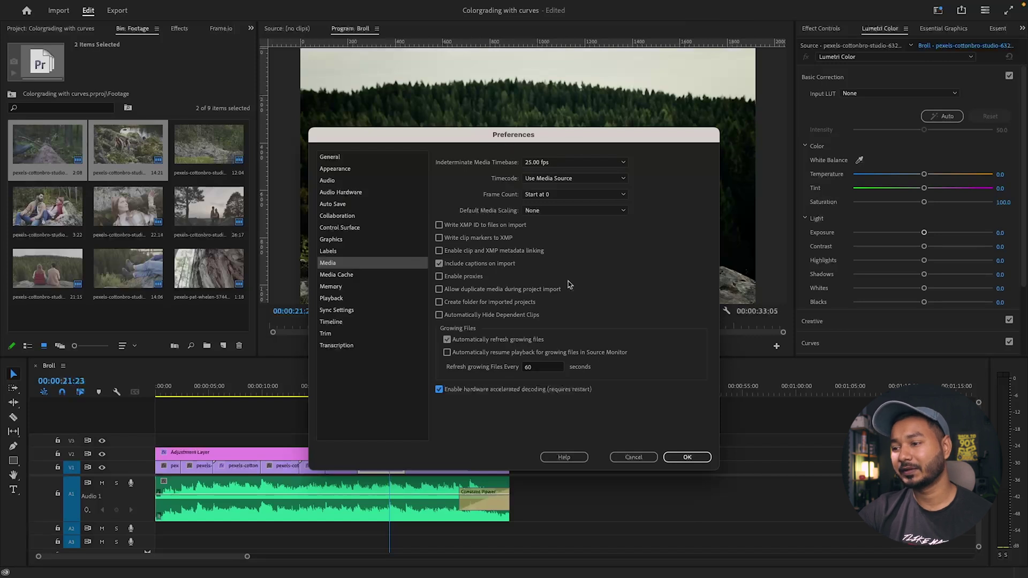
pyautogui.click(633, 456)
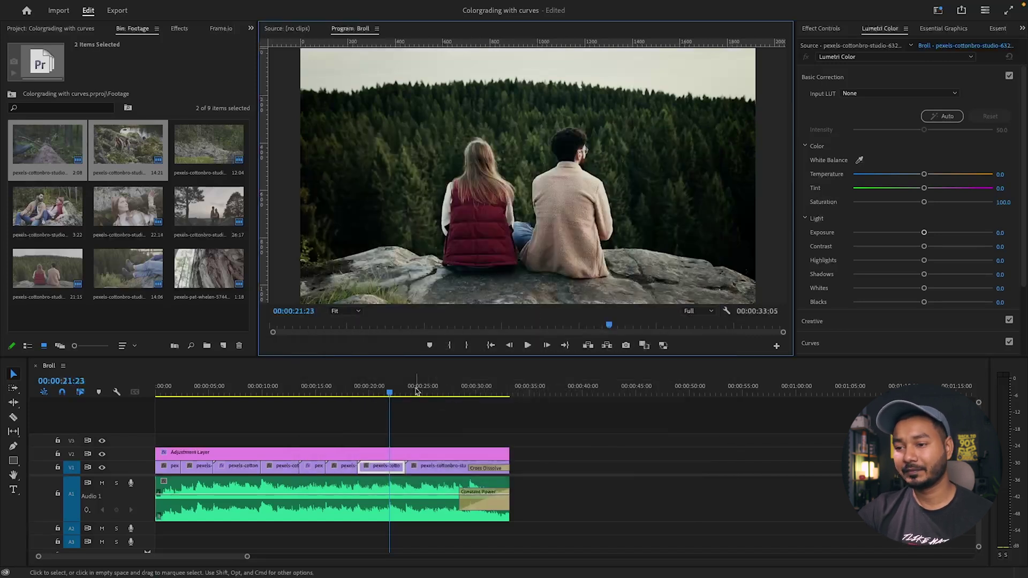
# Move the playhead in the Broll timeline to 00:00:11:17
pyautogui.click(242, 389)
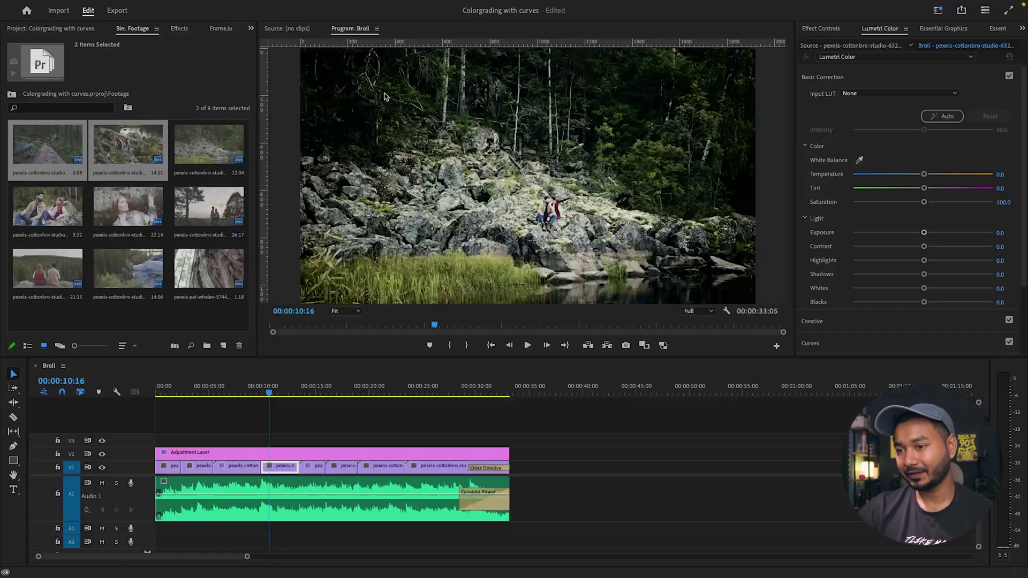
pyautogui.click(269, 394)
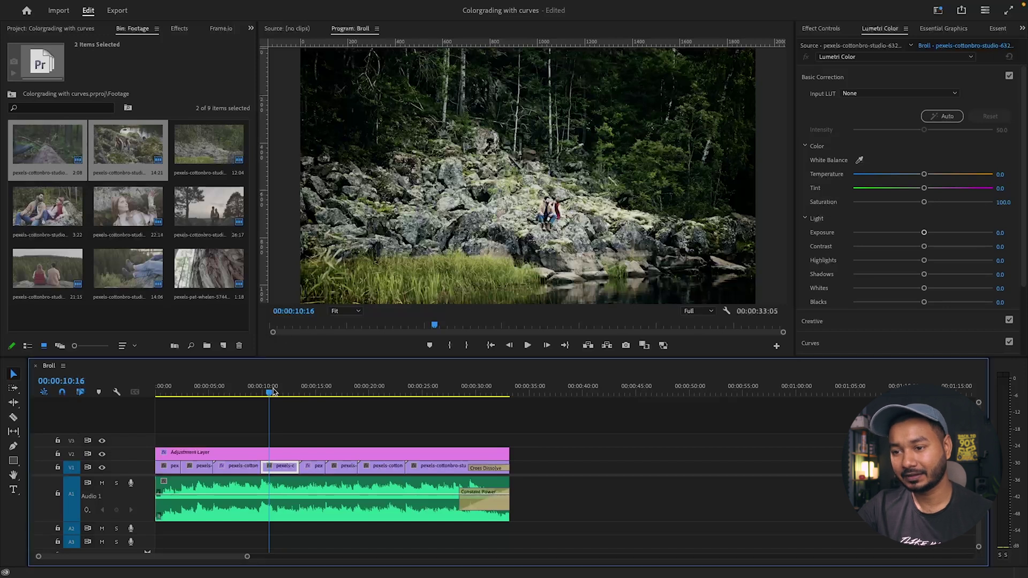
pyautogui.moveTo(268, 393); pyautogui.dragTo(280, 393)
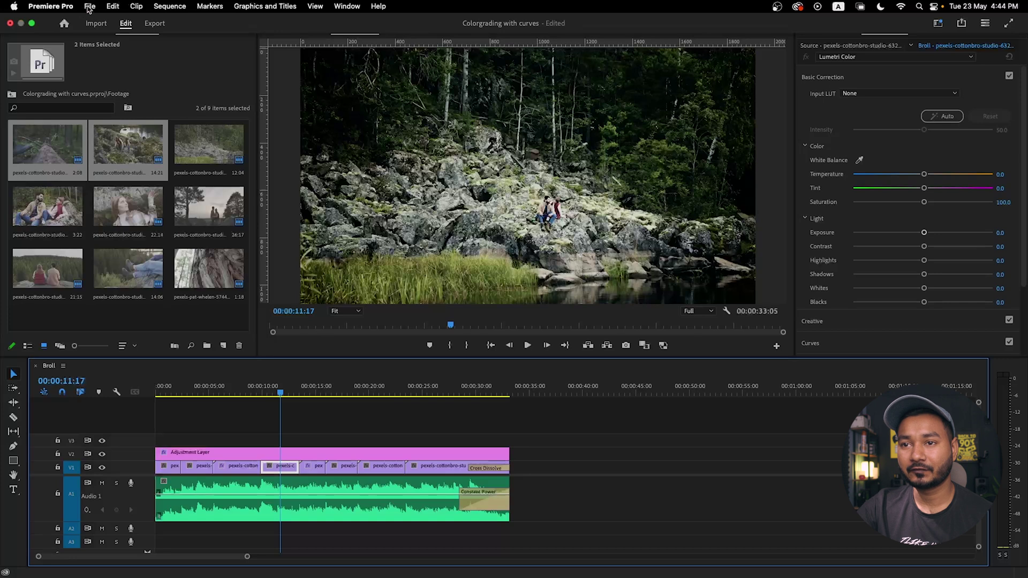
# Open Project Settings > General and confirm the renderer is Mercury Playback Engine GPU Acceleration (OpenCL)
pyautogui.click(90, 6)
pyautogui.moveTo(146, 348)
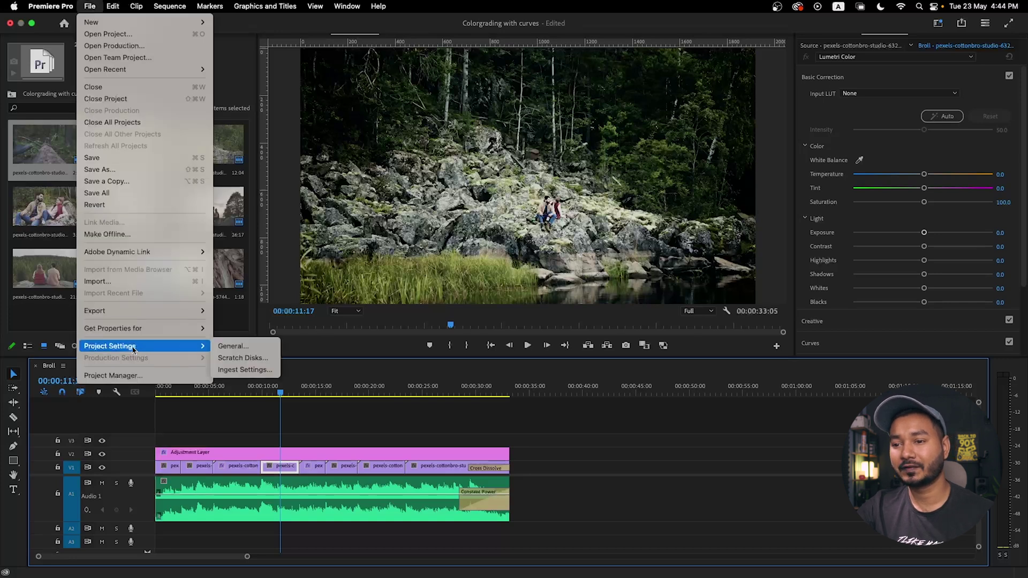
pyautogui.click(230, 346)
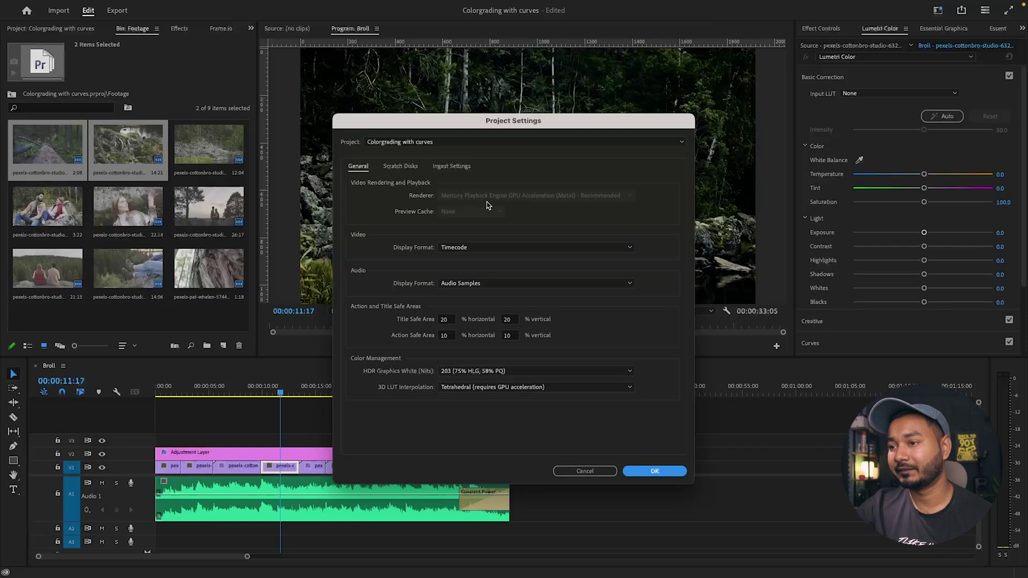
pyautogui.moveTo(547, 201)
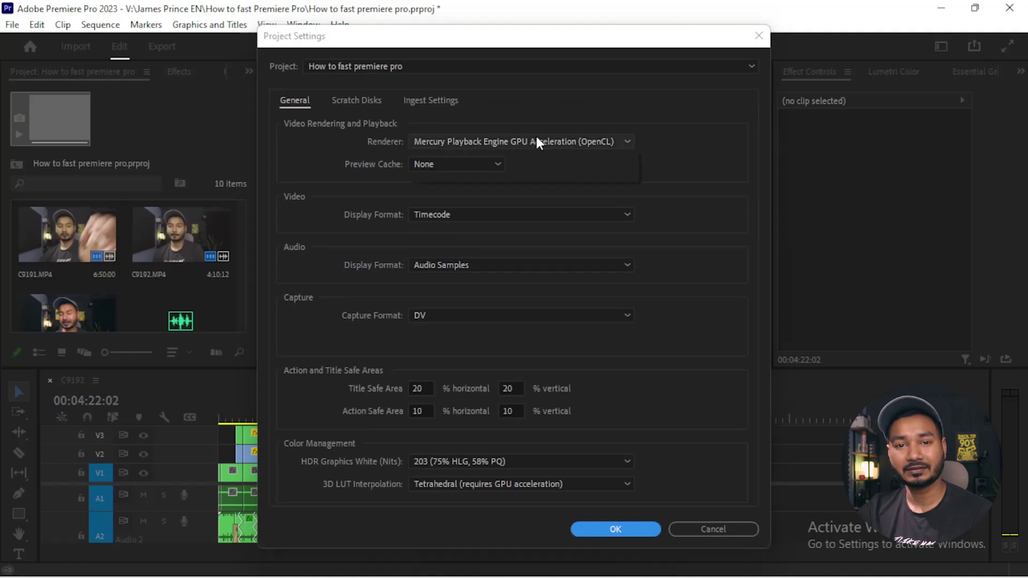
pyautogui.click(536, 140)
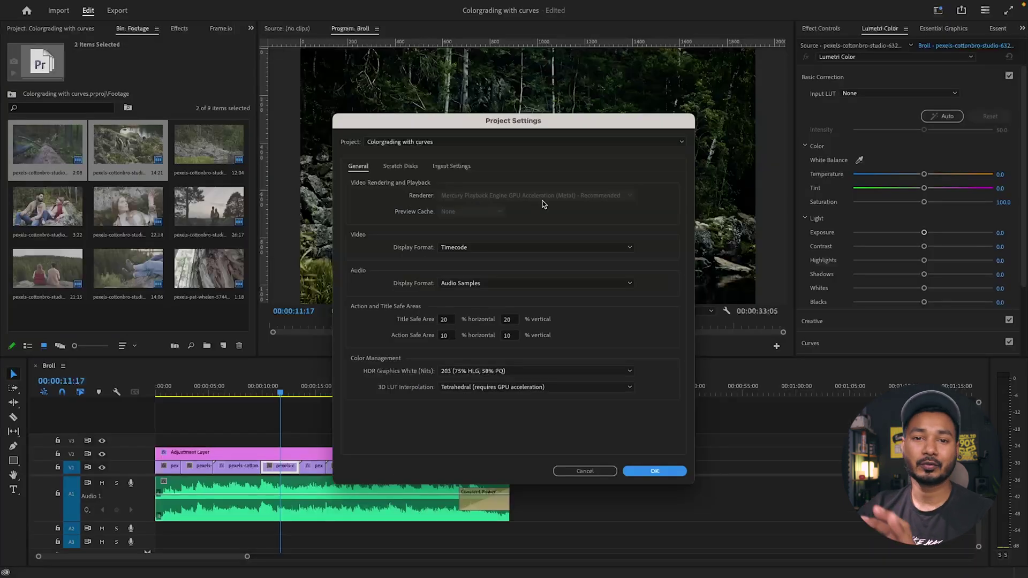